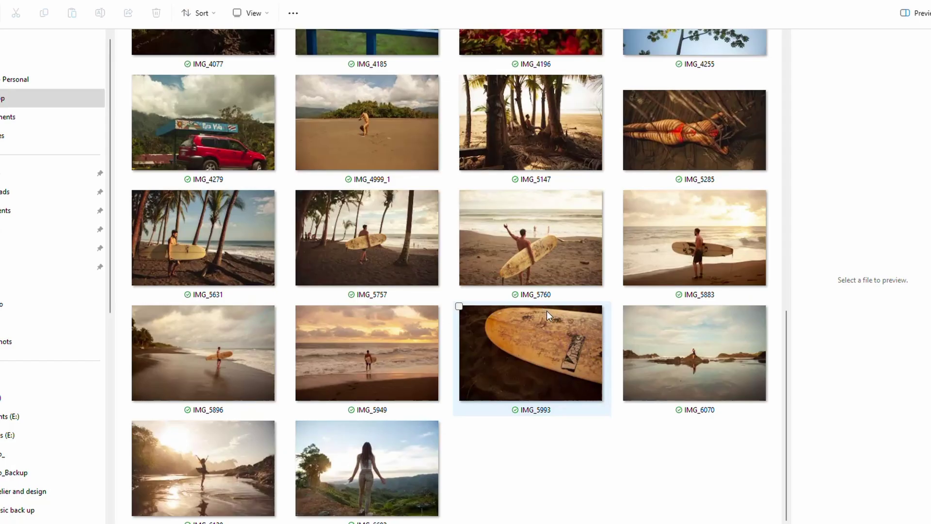
Step: Commit the 4:5 crop on the surfboard canvas
scroll(549, 311, "up", 5)
scroll(551, 313, "down", 8)
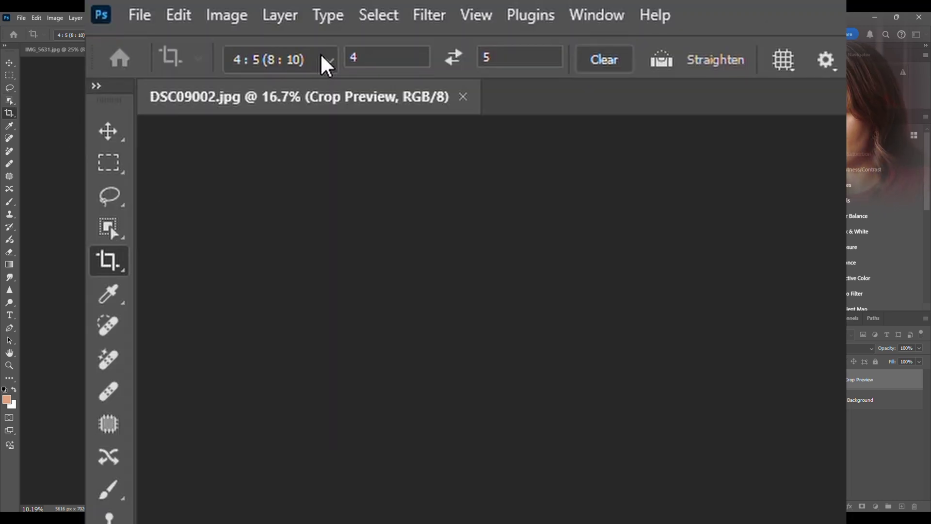
left_click(94, 35)
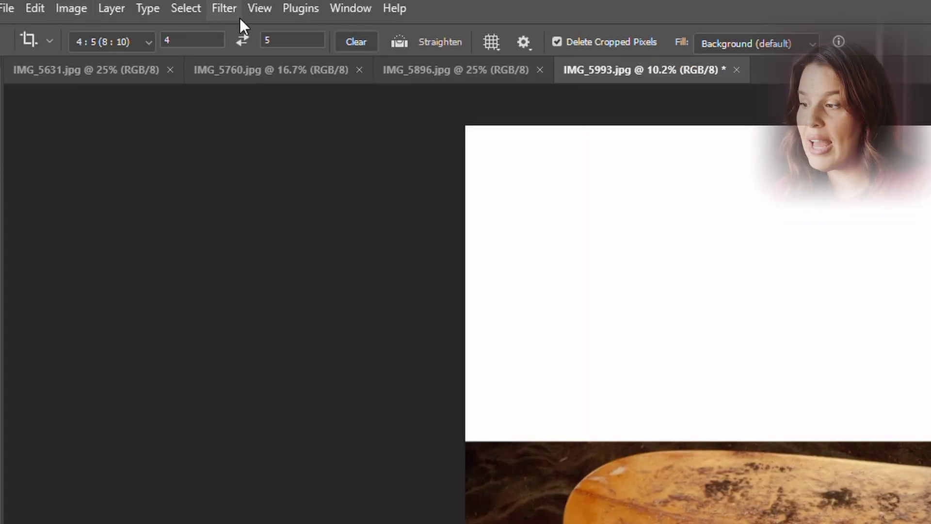
Step: Add a New Guide Layout with 2 rows to halve the canvas horizontally
left_click(245, 10)
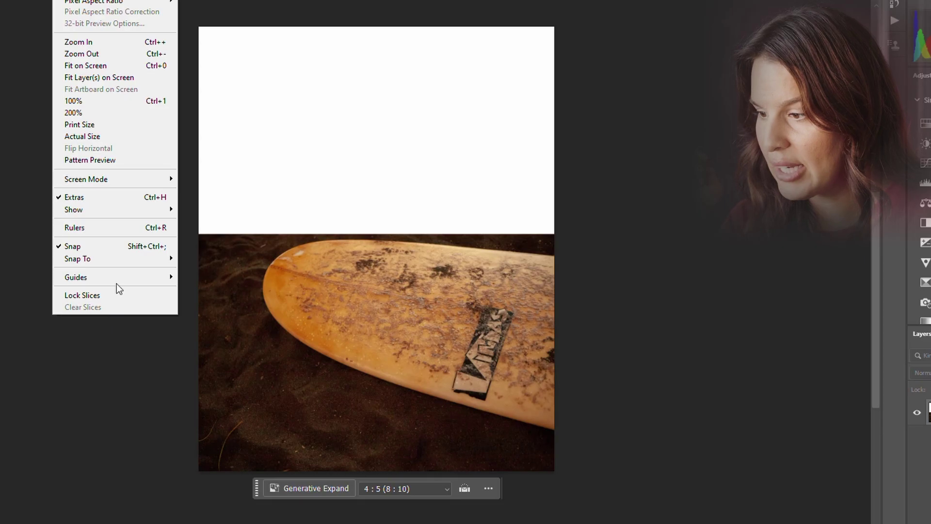
mouse_move(131, 277)
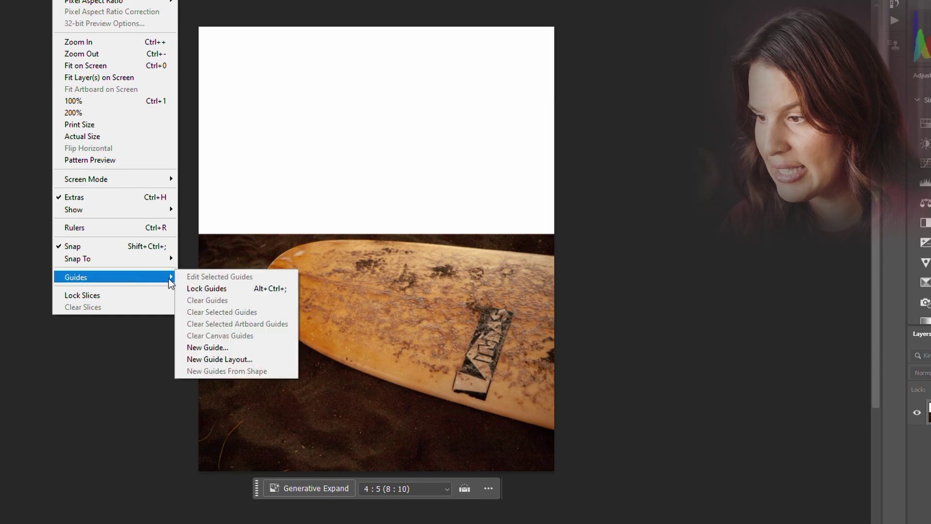
left_click(234, 360)
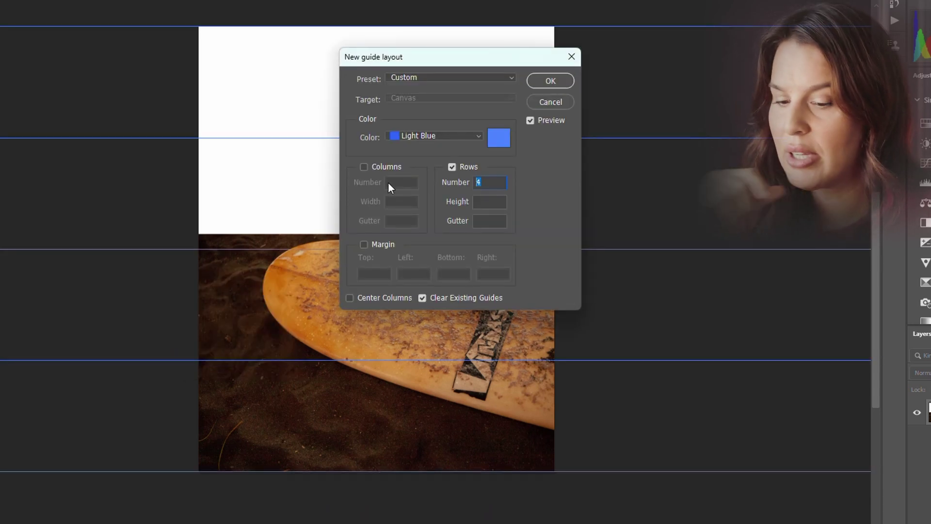
type("2")
key("Return")
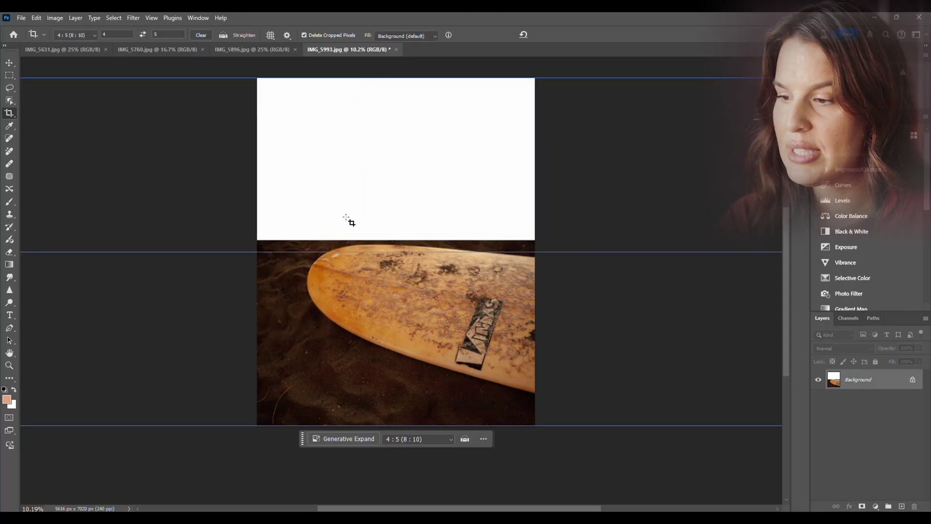
key("v")
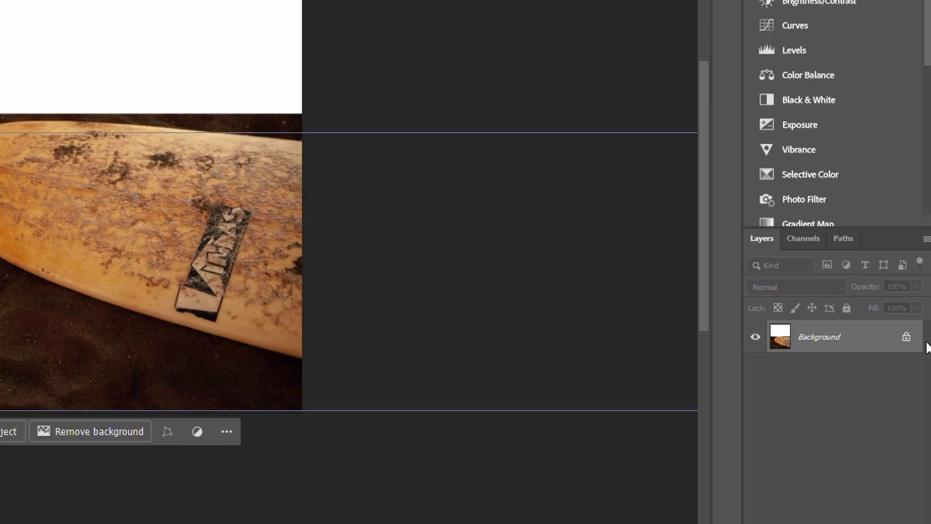
Step: Unlock the Background layer and move the surfboard photo down against the bottom guide
left_click(907, 338)
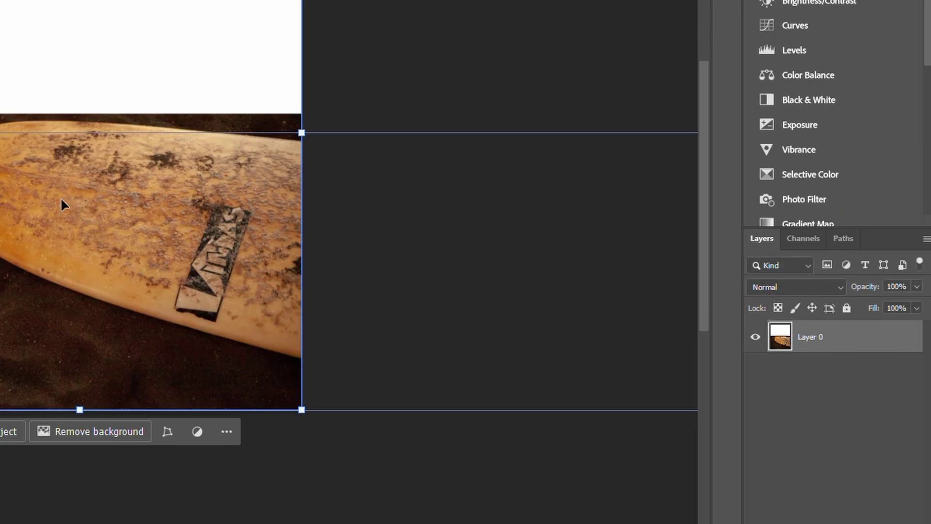
mouse_move(61, 204)
left_mouse_down()
mouse_move(63, 225)
mouse_move(63, 216)
left_mouse_up()
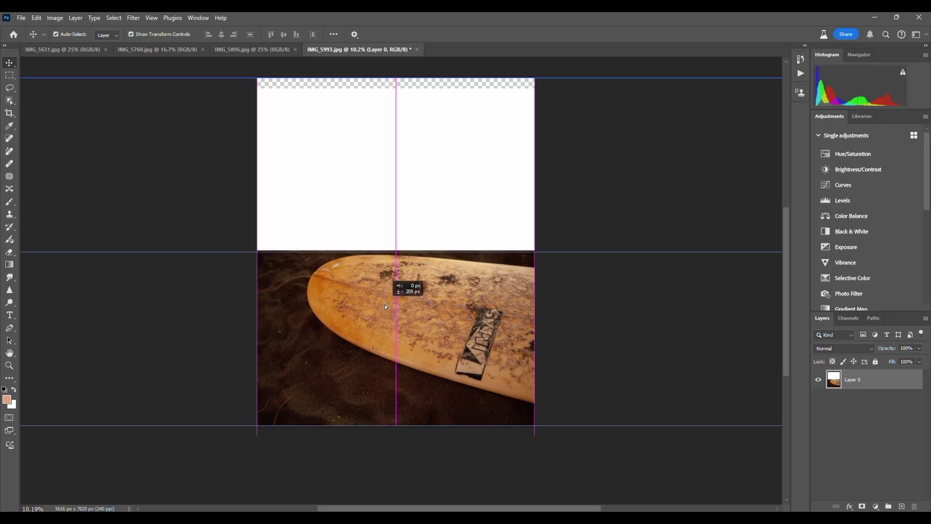
left_click_drag(385, 307, 383, 304)
left_click_drag(435, 364, 438, 354)
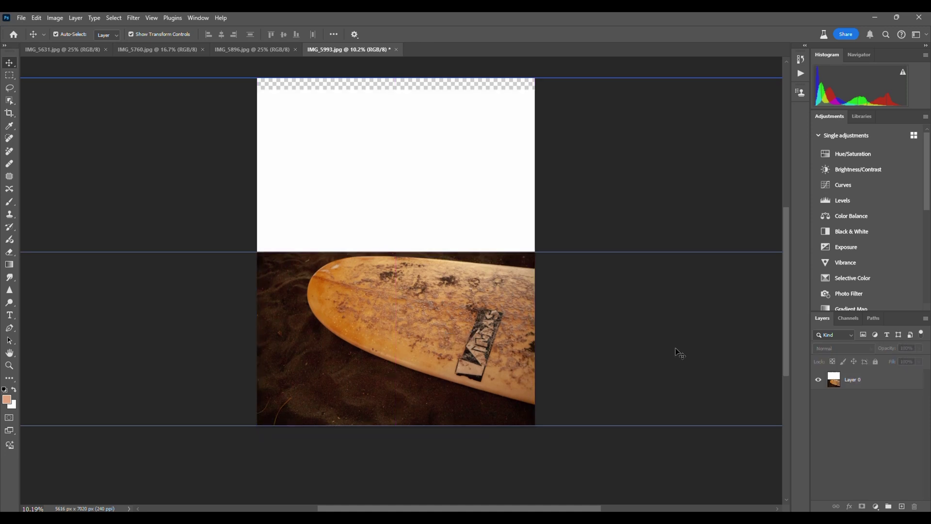
Step: Drag the IMG_5896 beach surfer photo into the document and stretch it across the top row
left_click(272, 47)
left_click_drag(867, 379, 198, 127)
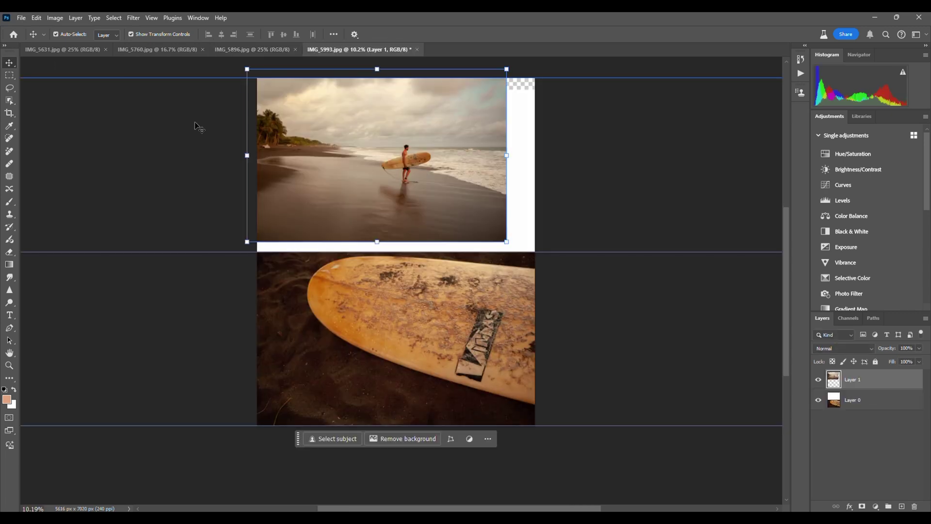
left_click_drag(457, 212, 476, 228)
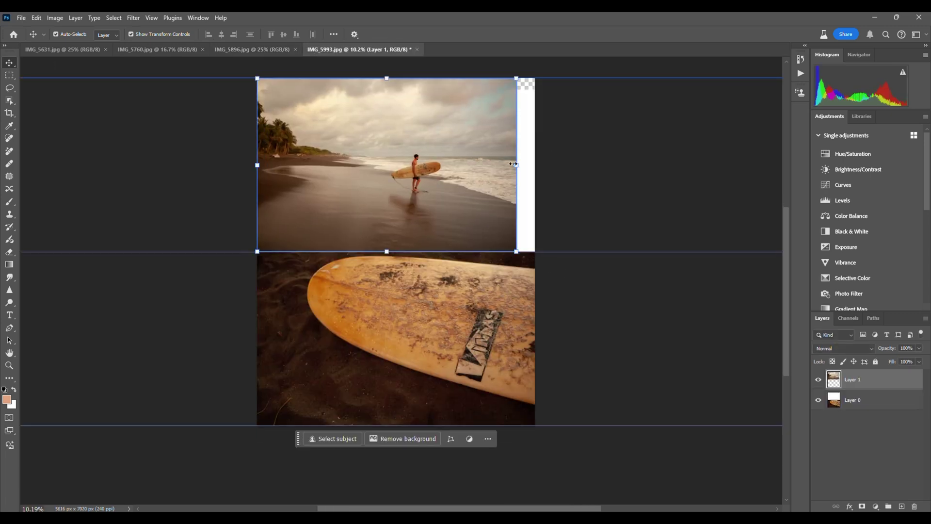
left_click_drag(521, 165, 535, 166)
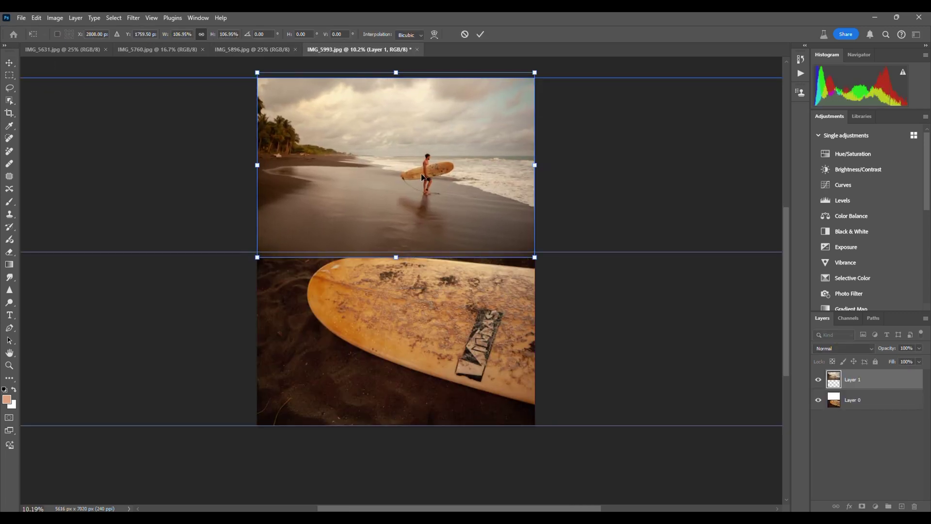
left_click_drag(422, 177, 422, 171)
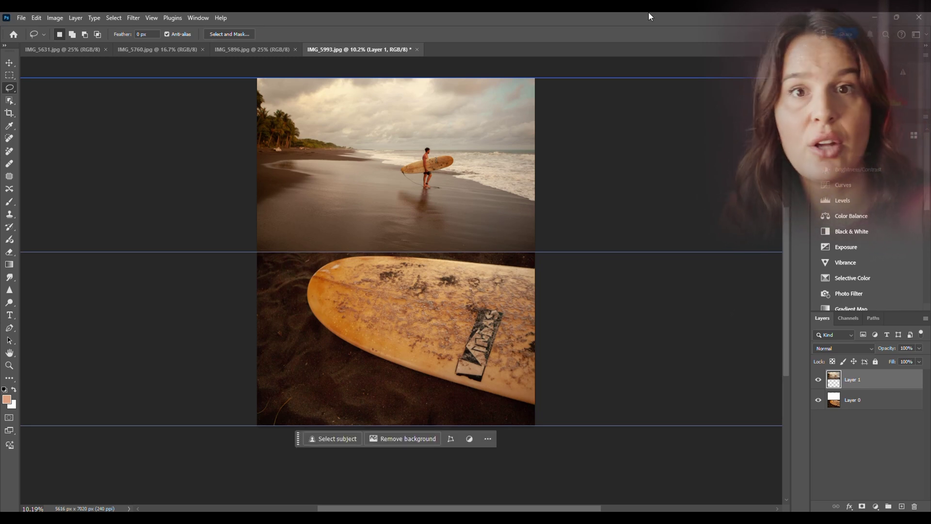
Step: Create a New Guide Layout with 3 equal rows
left_click(149, 18)
mouse_move(193, 274)
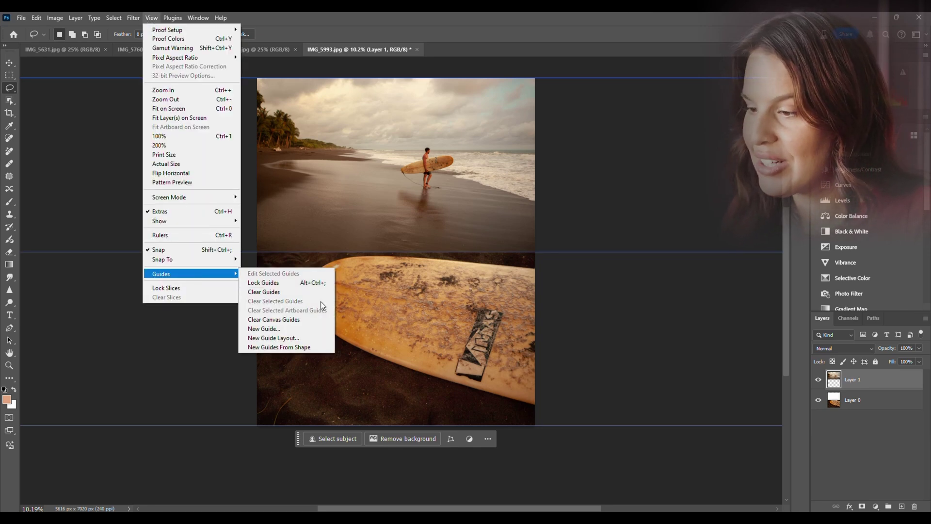
left_click(310, 338)
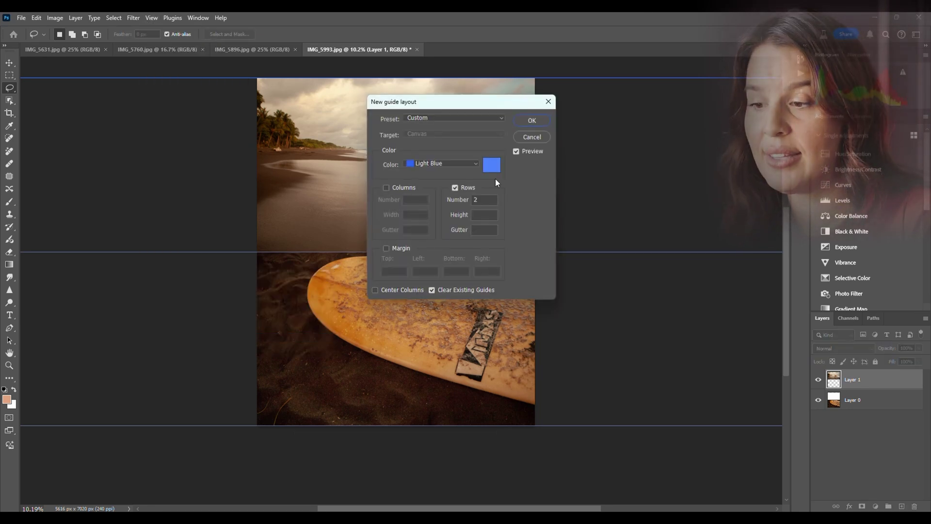
type("3")
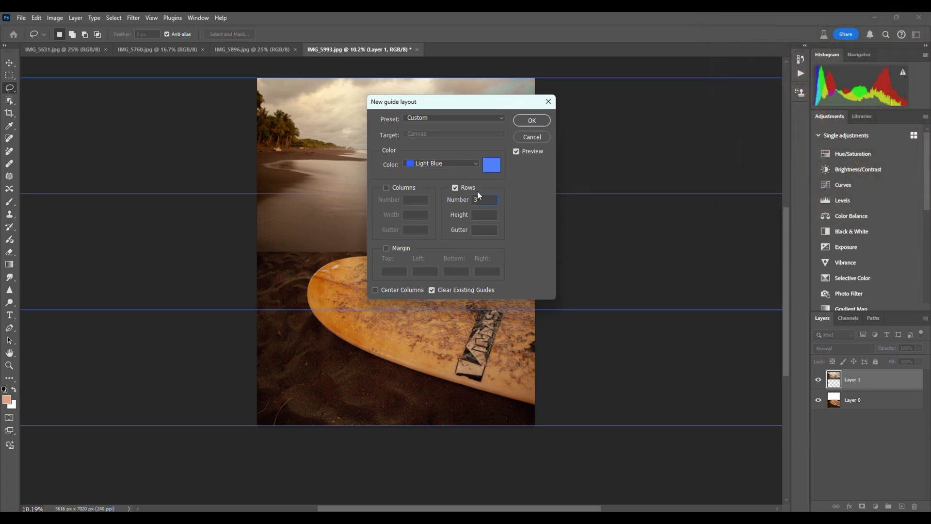
left_click(531, 121)
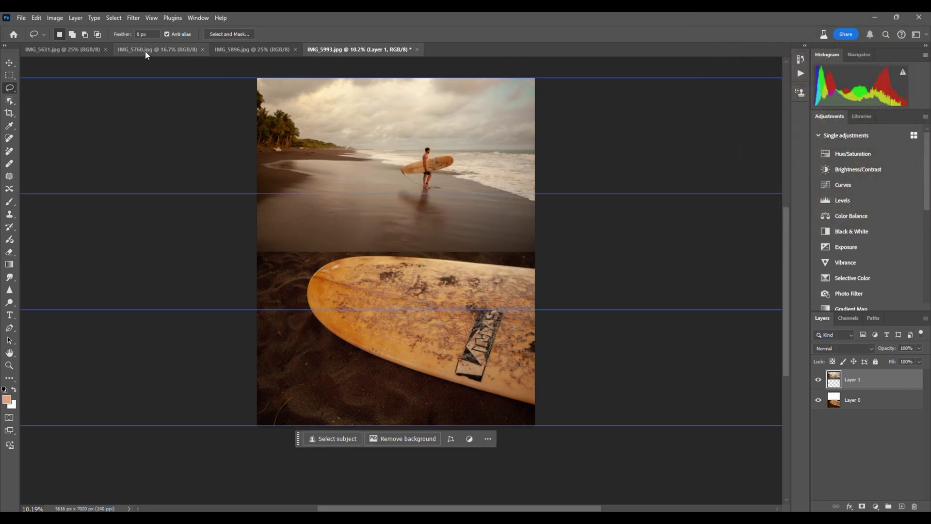
Step: Close IMG_5896 and place the IMG_5760 waving surfer photo across the middle row
left_click(295, 49)
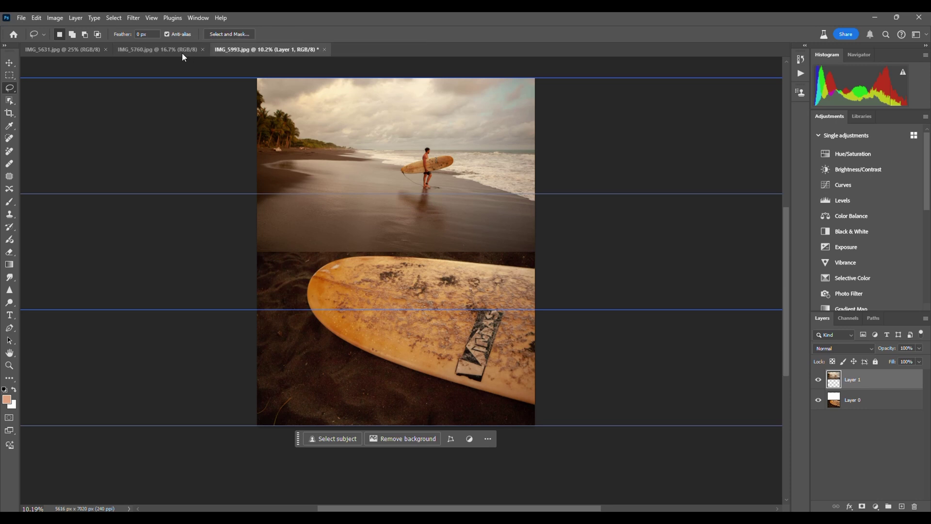
left_click(166, 50)
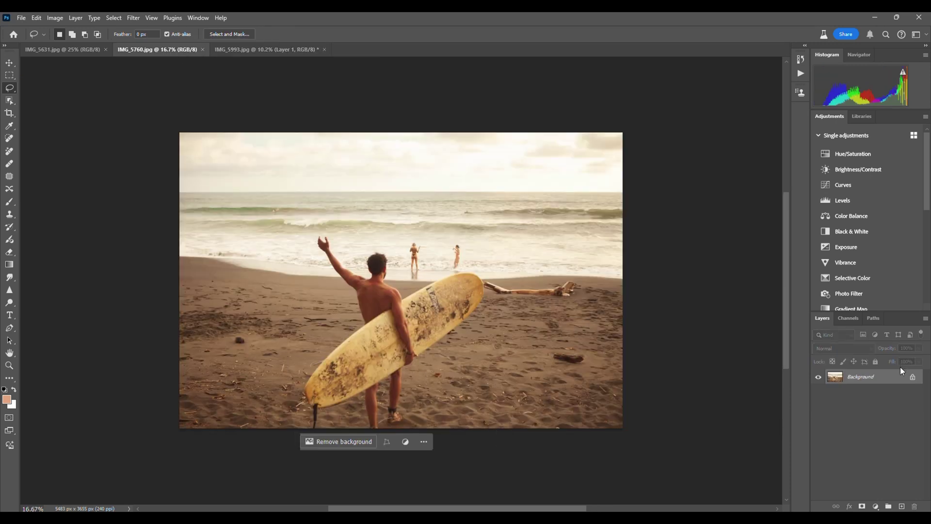
left_click_drag(290, 124, 473, 255)
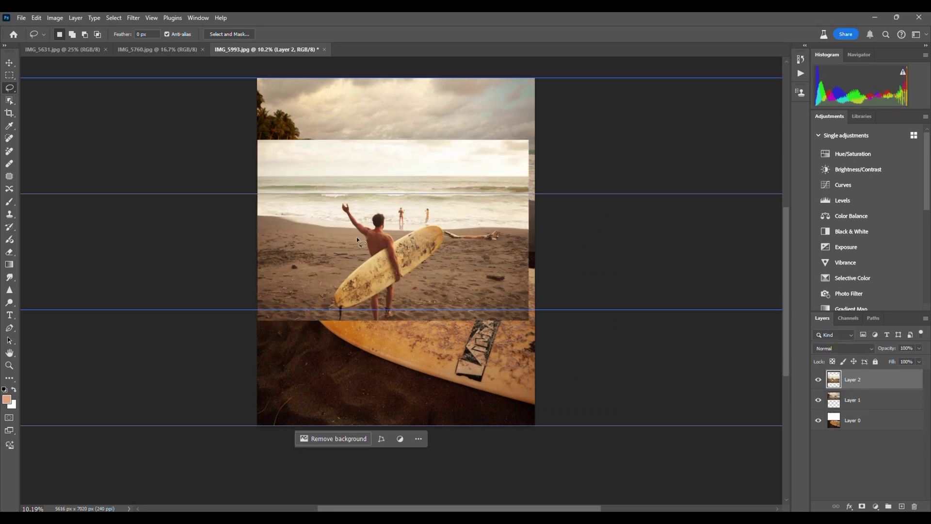
key("ctrl+t")
mouse_move(457, 223)
left_mouse_down()
mouse_move(469, 327)
mouse_move(449, 240)
mouse_move(457, 238)
left_mouse_up()
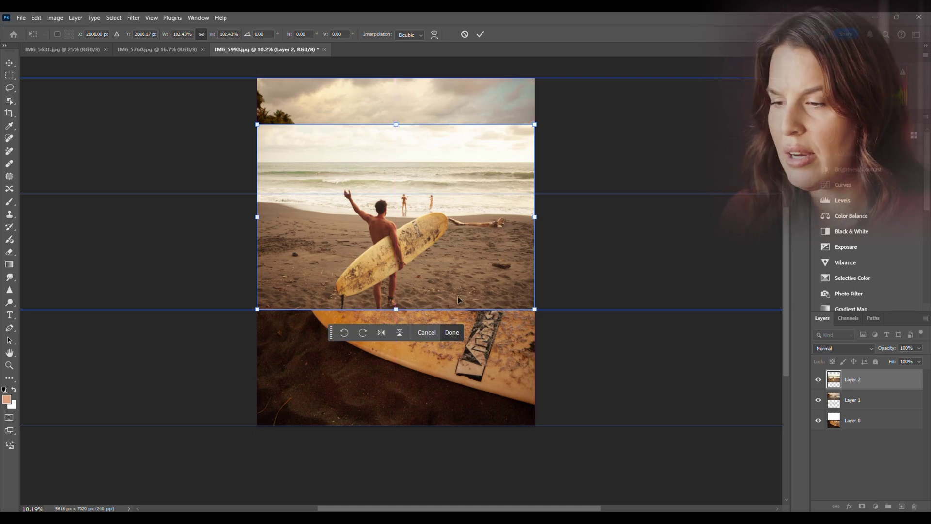
left_click(13, 76)
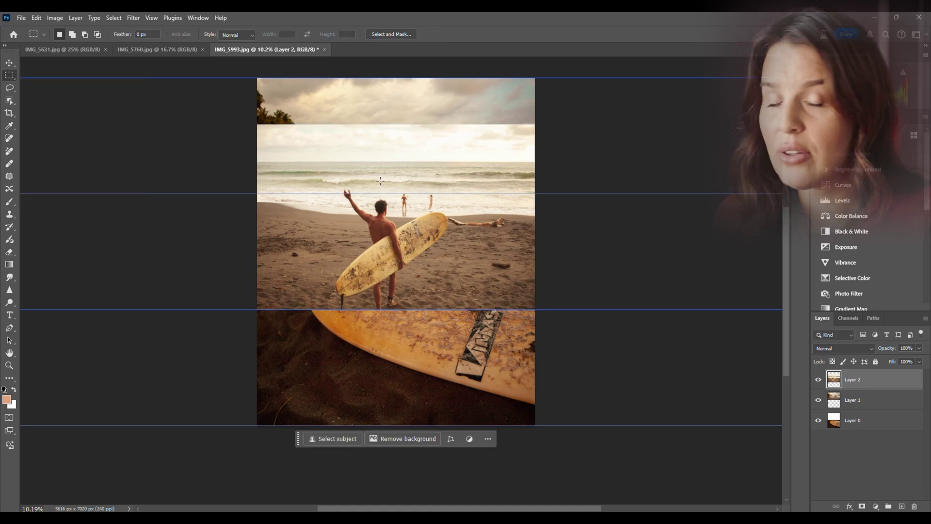
Step: Nudge the waving surfer photo down into the middle row and clear the selection
left_click_drag(256, 108, 248, 122)
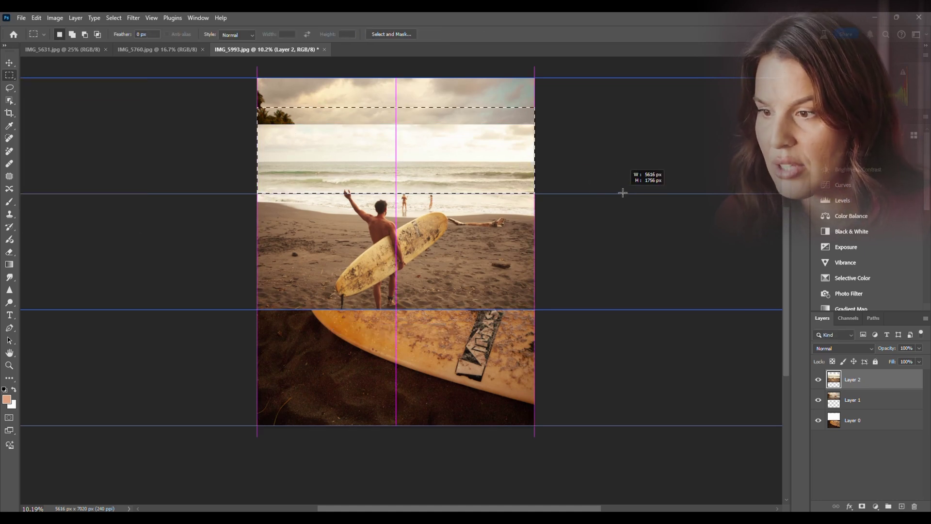
left_click_drag(623, 193, 624, 193)
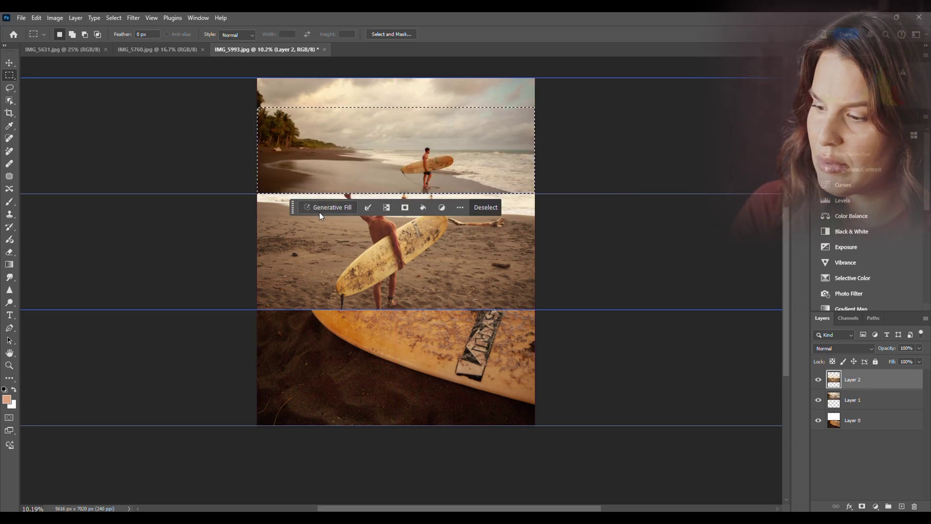
left_click(9, 64)
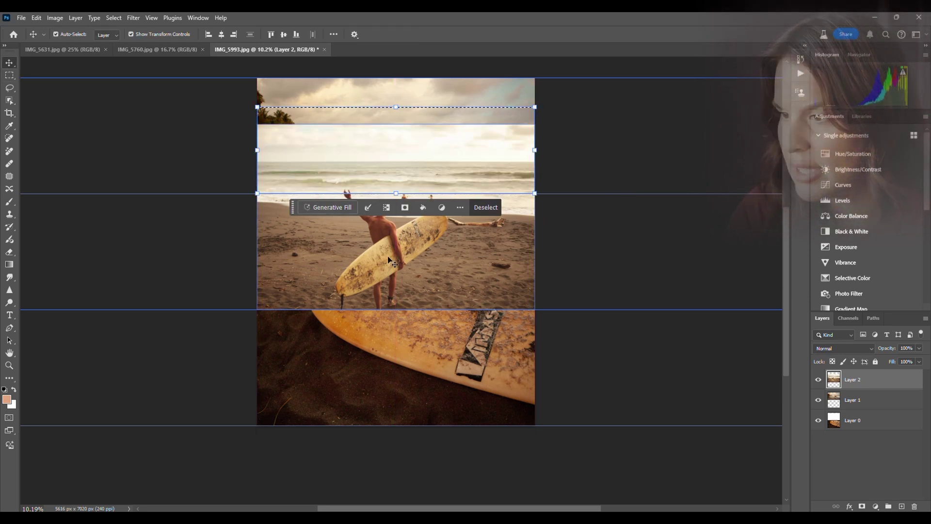
left_click_drag(387, 257, 387, 268)
left_click_drag(466, 281, 467, 278)
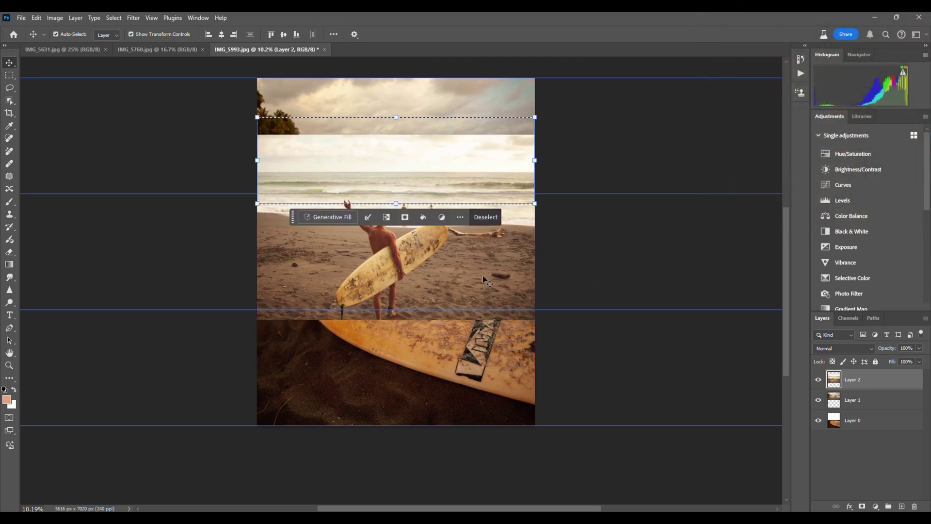
key("l")
key("ctrl+d")
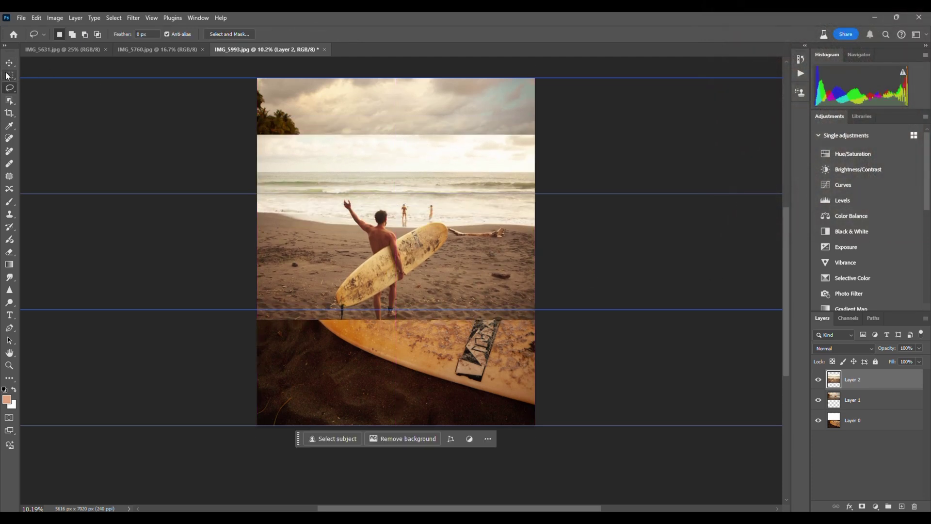
Step: Delete the overlapping strips above and below the middle row, then deselect
left_click_drag(257, 115, 376, 166)
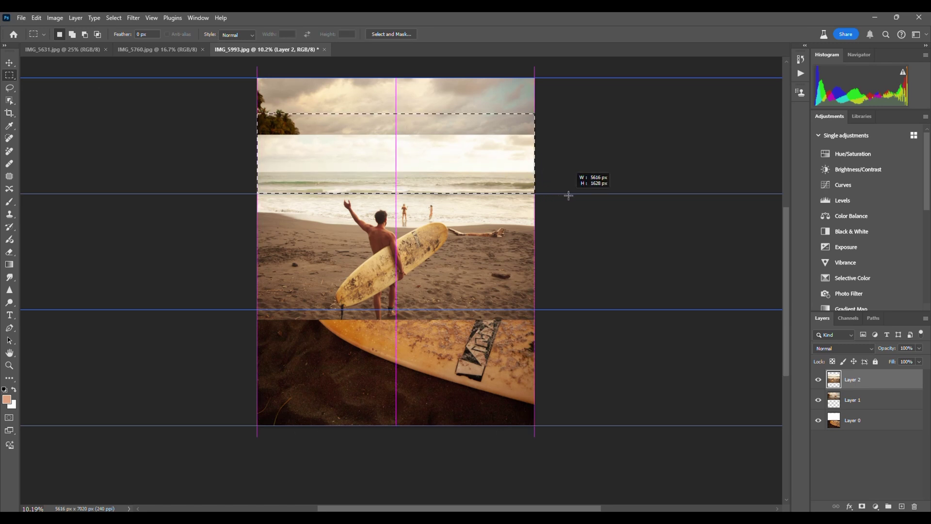
left_click_drag(568, 195, 569, 195)
key("Delete")
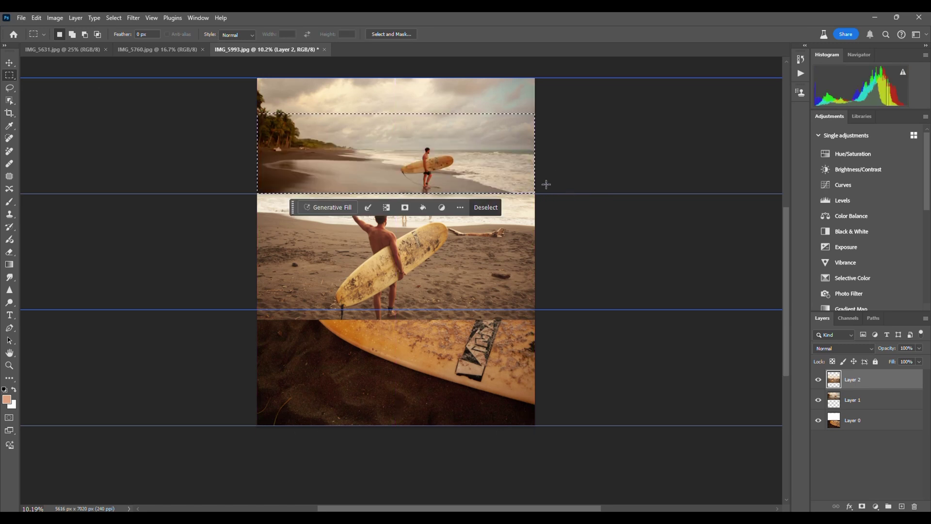
left_click_drag(227, 382, 480, 336)
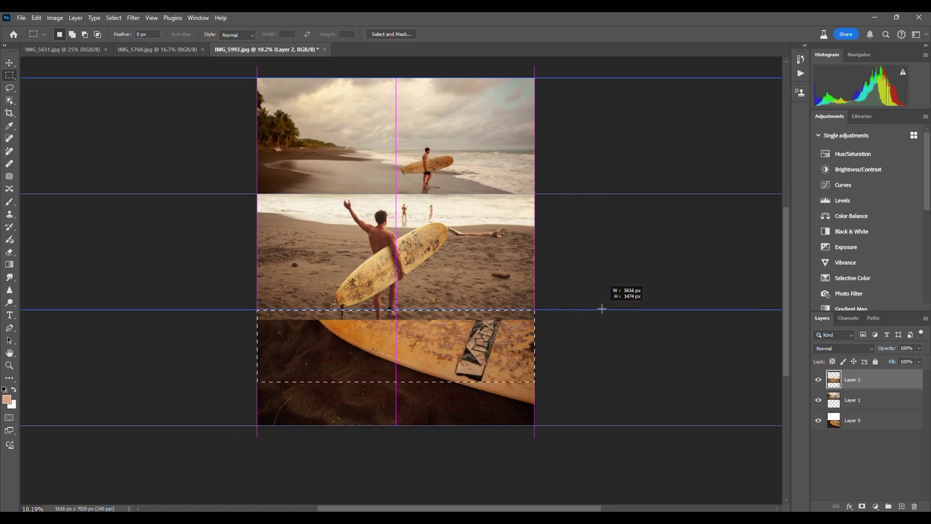
left_click_drag(601, 309, 601, 308)
key("Delete")
key("ctrl+d")
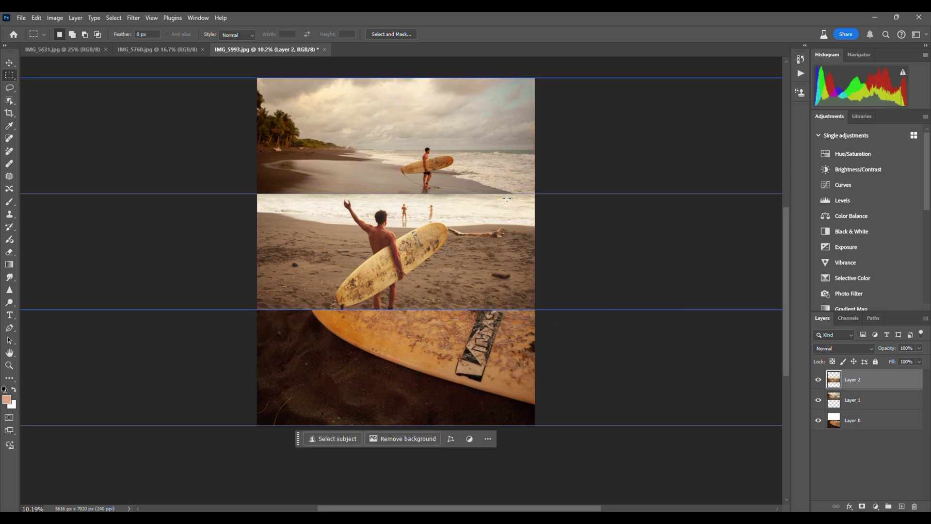
left_click(873, 402)
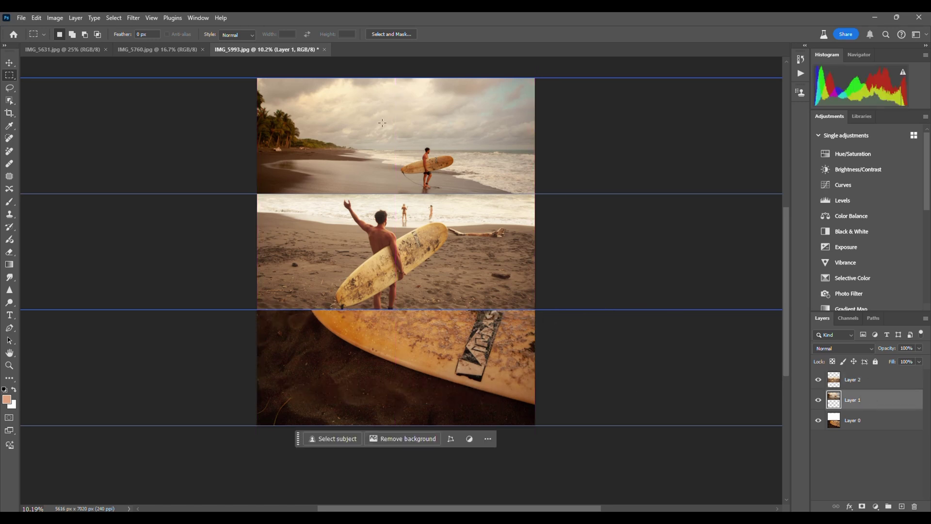
Step: Shift the beach photo up in the top row and position the surfboard photo in the middle row
left_click(11, 66)
left_click_drag(351, 128, 350, 118)
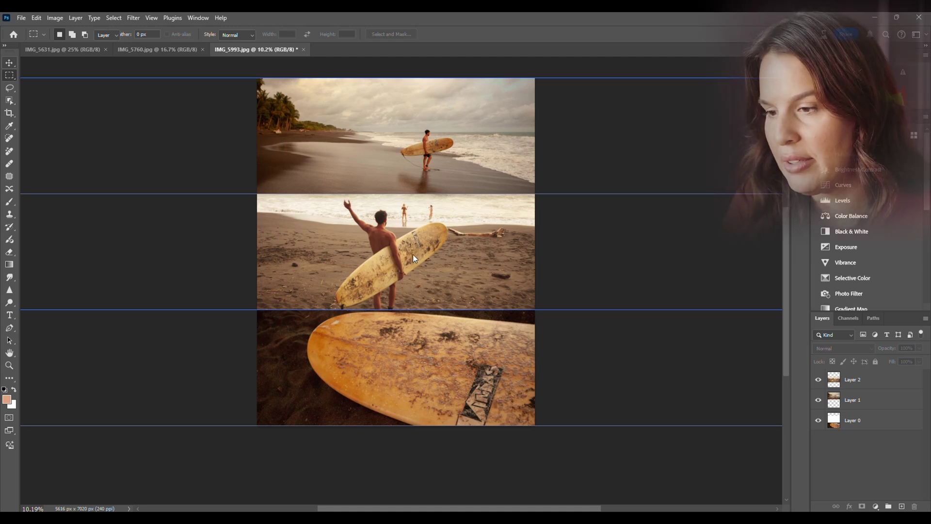
key("v")
left_click_drag(414, 257, 381, 335)
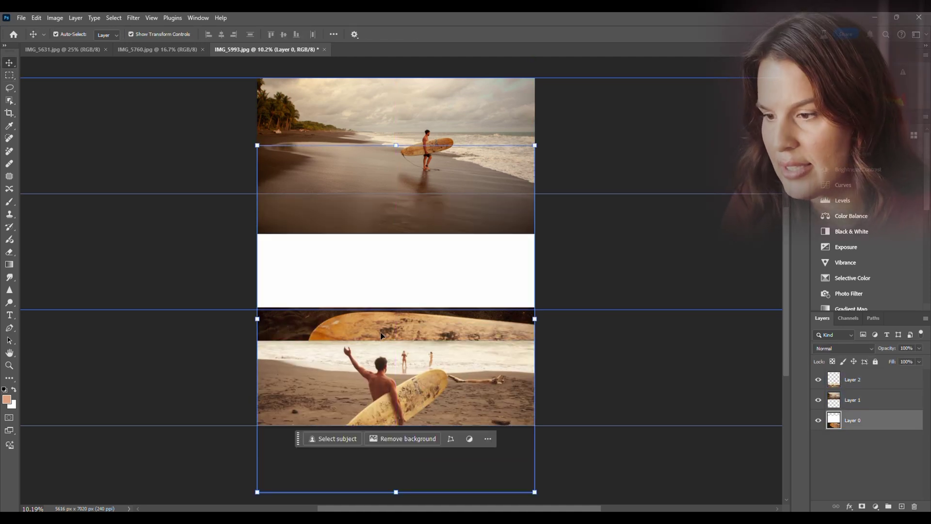
key("ctrl+z")
key("m")
left_click_drag(262, 310, 535, 417)
Step: Move the waving surfer photo (Layer 2) up until it snaps into the bottom row
left_click(868, 405)
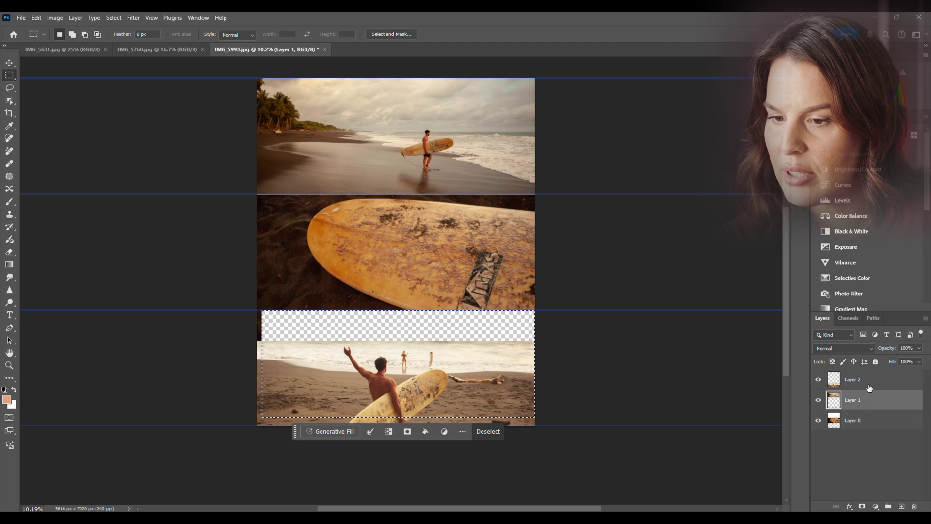
left_click(853, 379)
left_click(9, 63)
left_click(161, 246)
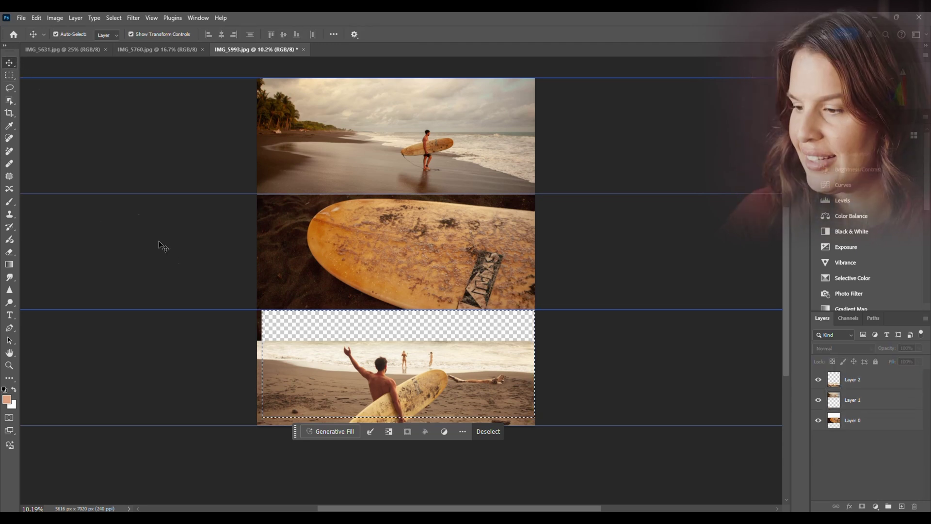
left_click(102, 112)
left_click_drag(385, 408, 384, 395)
left_click_drag(391, 384, 381, 374)
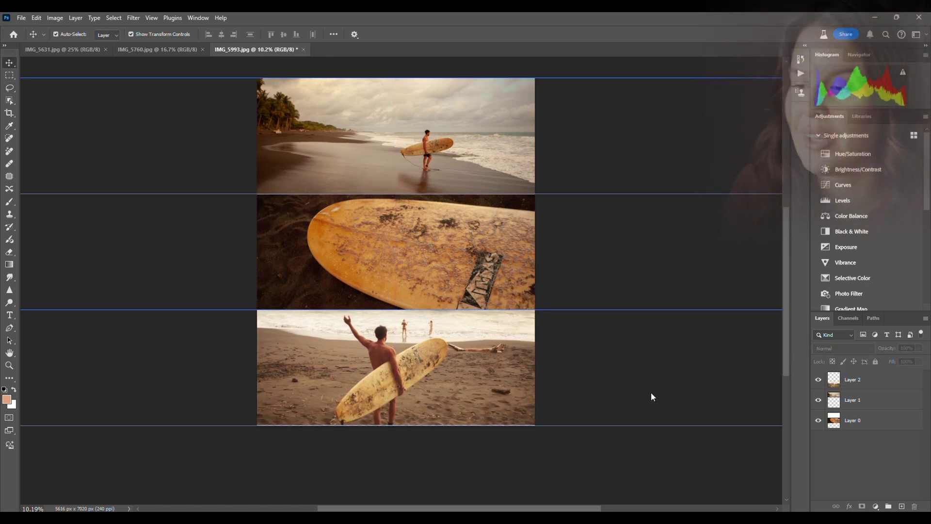
left_click(626, 319)
scroll(553, 266, "up", 1)
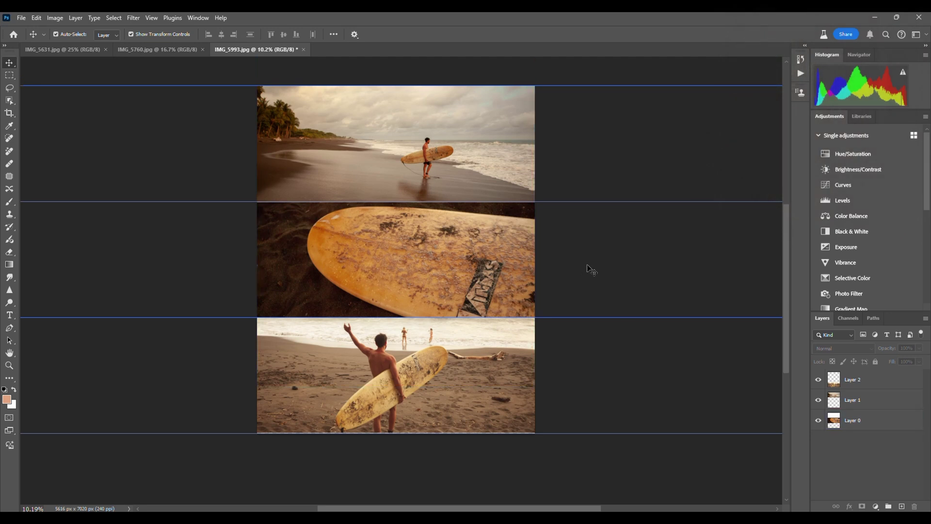
Step: Replace the existing guides with a New Guide Layout of 4 equal rows
left_click(20, 18)
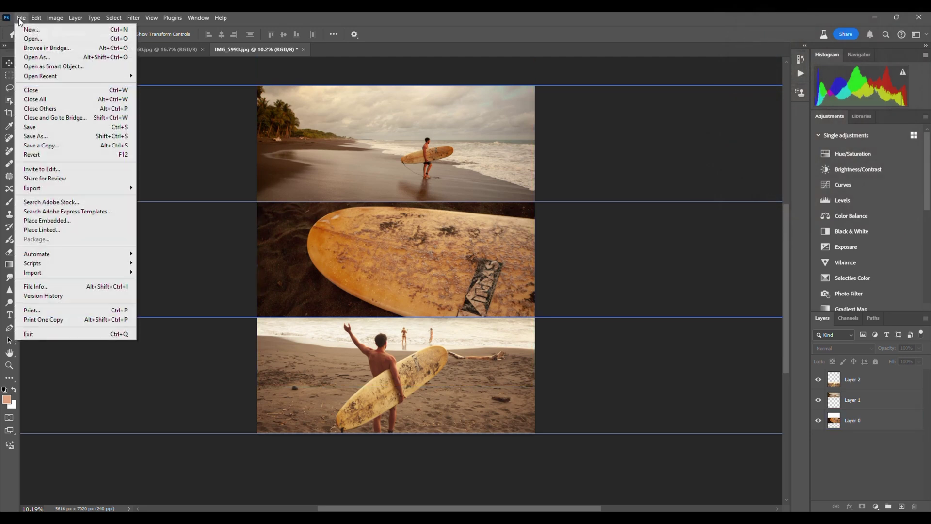
left_click(185, 67)
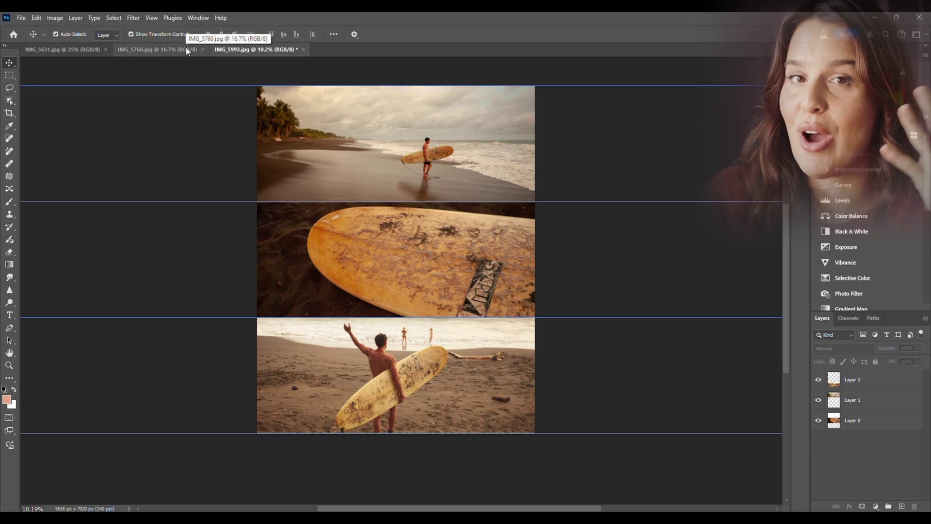
left_click(133, 18)
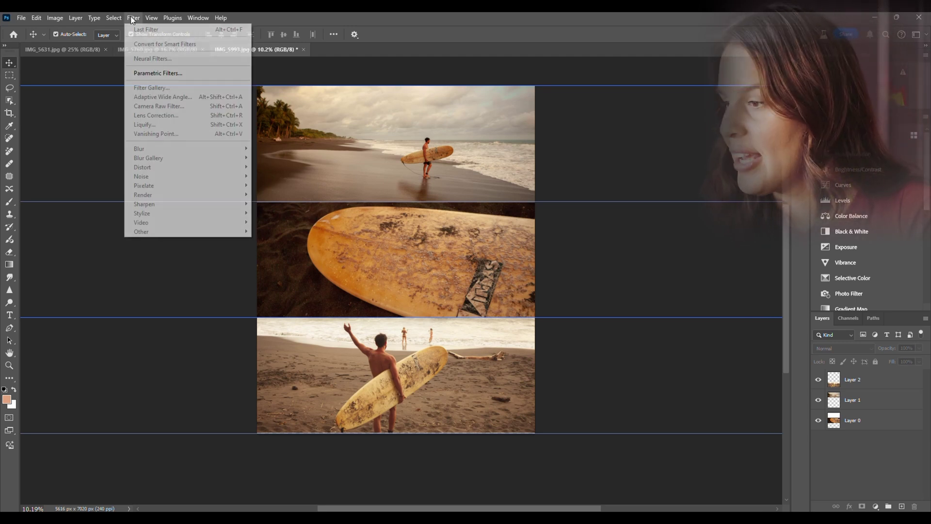
mouse_move(152, 17)
mouse_move(193, 274)
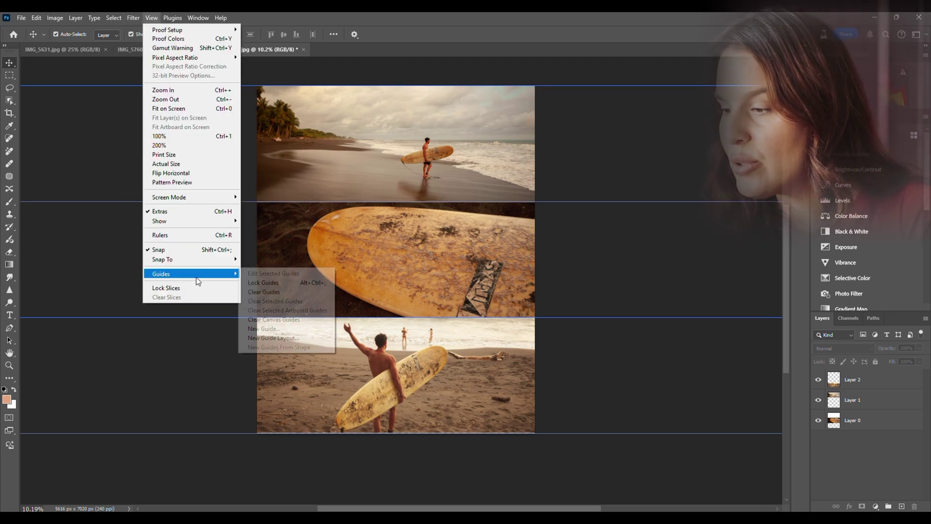
left_click(290, 339)
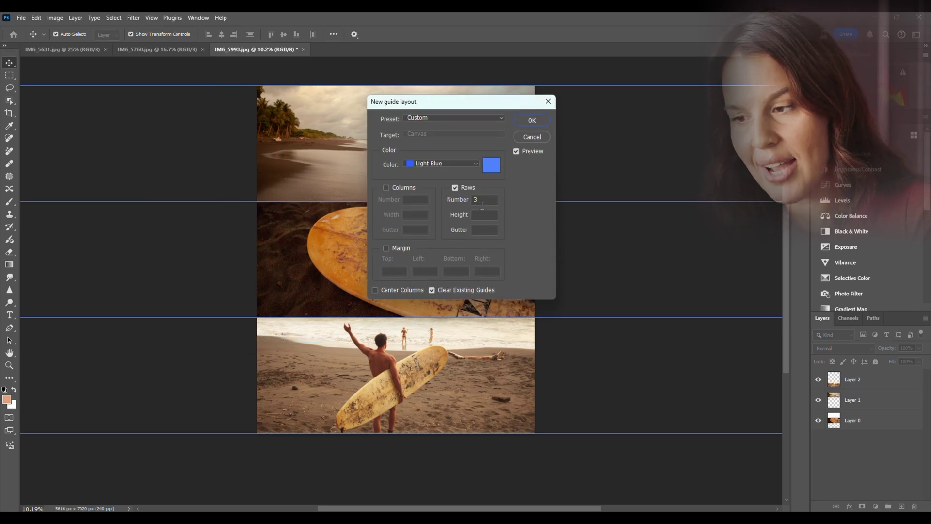
type("4")
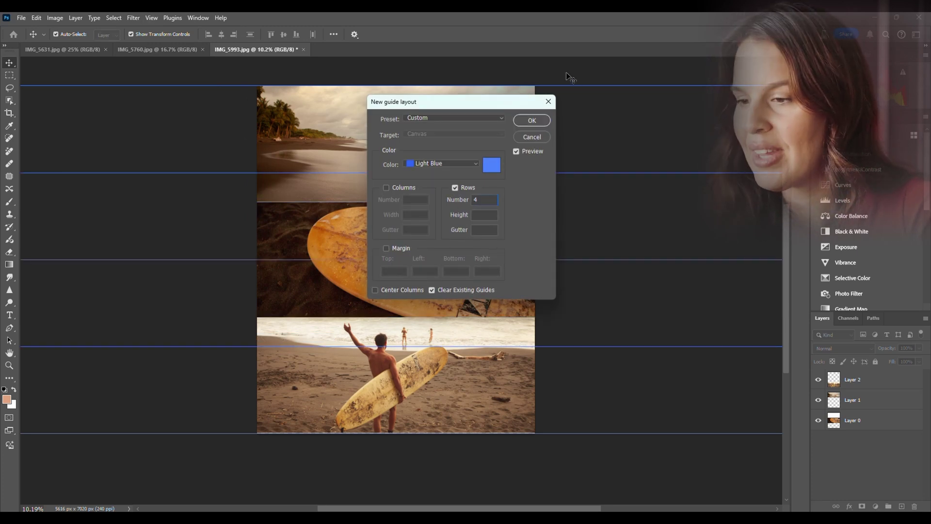
key("Return")
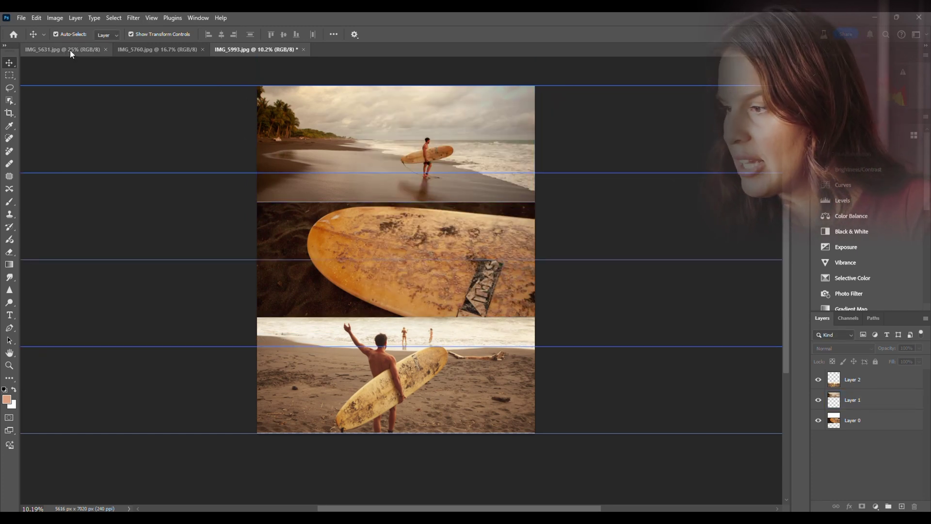
left_click(70, 51)
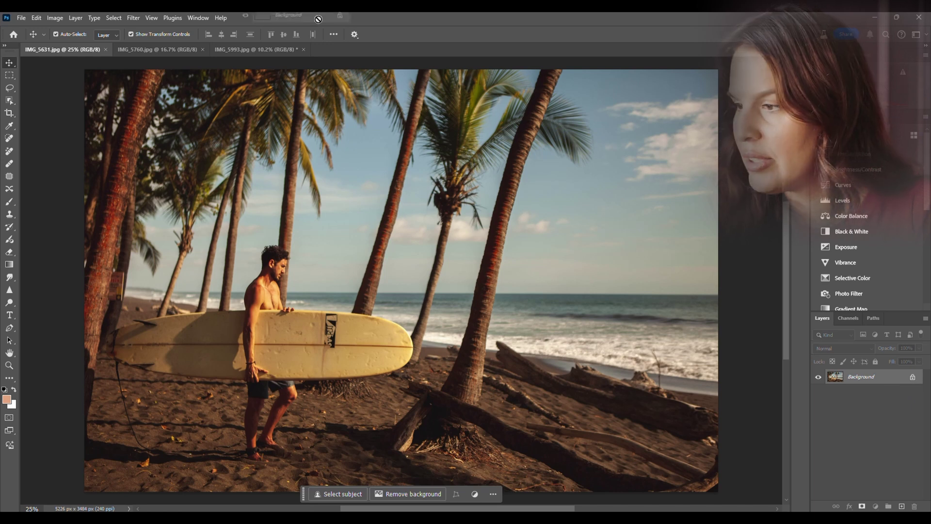
Step: Bring the IMG_5631 palm-tree surfer photo into the collage, scaled to full width over the second row
left_click_drag(318, 19, 410, 239)
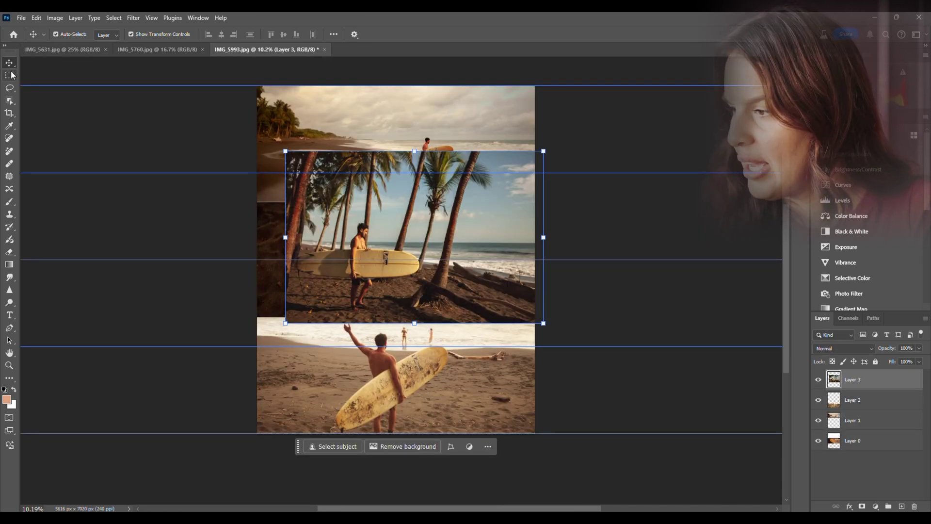
left_click_drag(461, 310, 424, 251)
left_click_drag(516, 210, 534, 205)
scroll(576, 245, "left", 1)
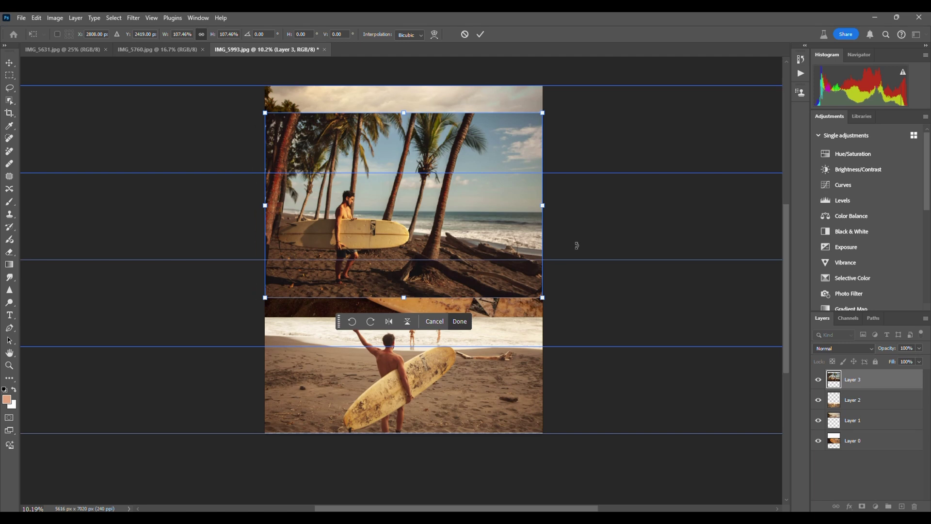
left_click_drag(380, 225, 379, 219)
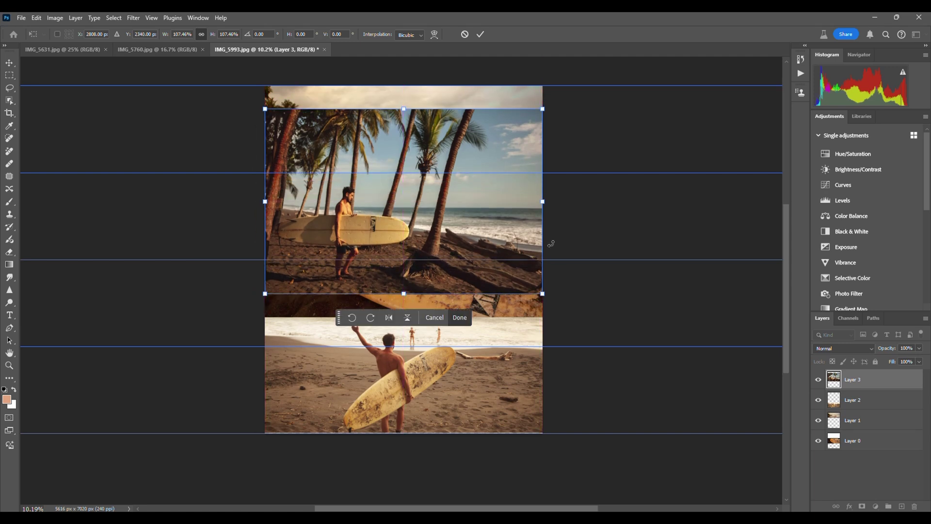
key("Return")
Step: Delete the palm photo's overlapping bands above and below the second row, then deselect
key("m")
left_click_drag(265, 86, 241, 98)
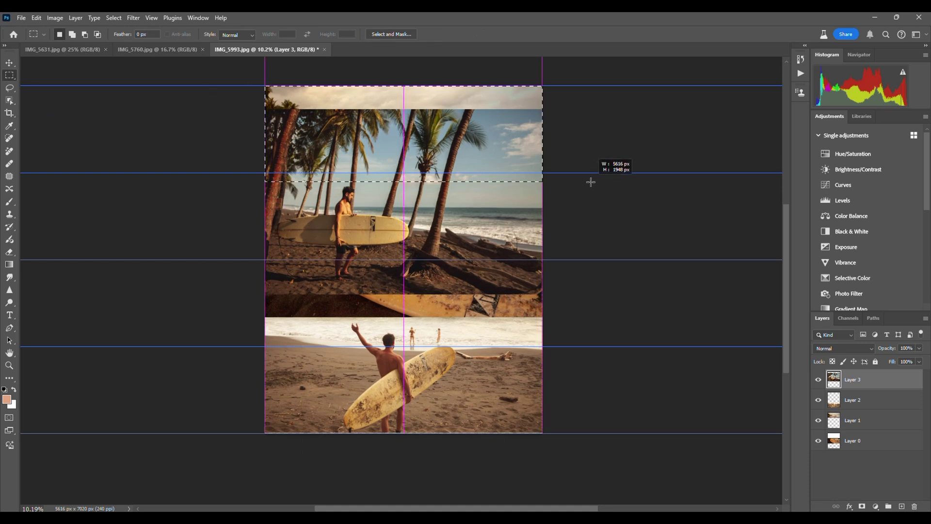
left_click_drag(597, 172, 598, 172)
key("Delete")
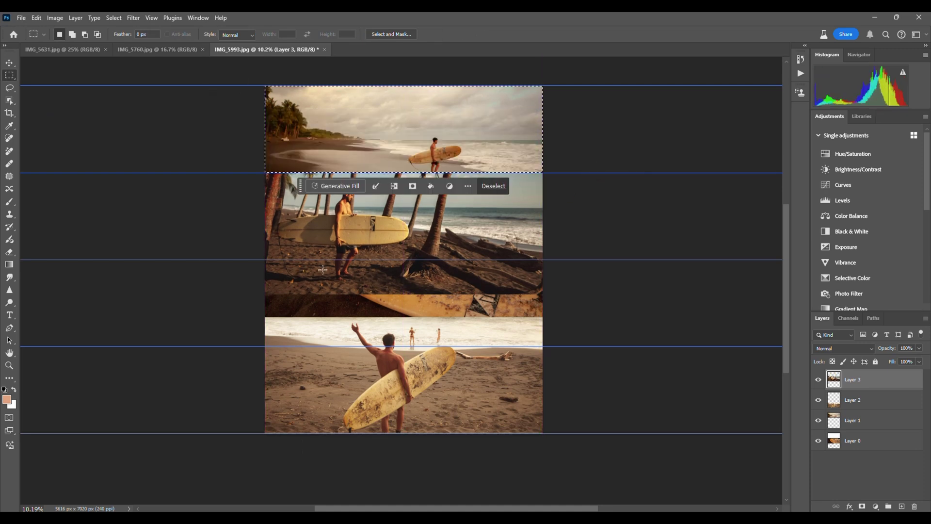
left_click_drag(265, 327, 271, 349)
left_click_drag(619, 256, 619, 258)
key("Delete")
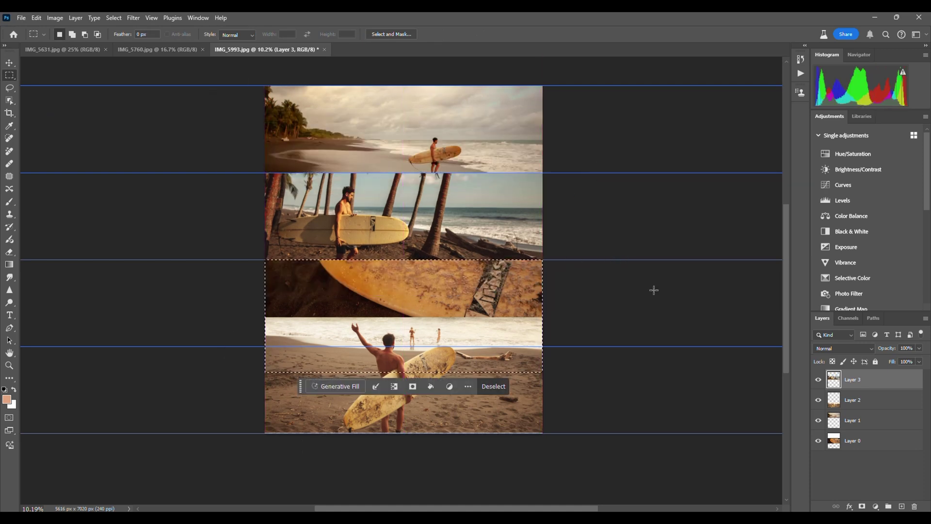
left_click(639, 448)
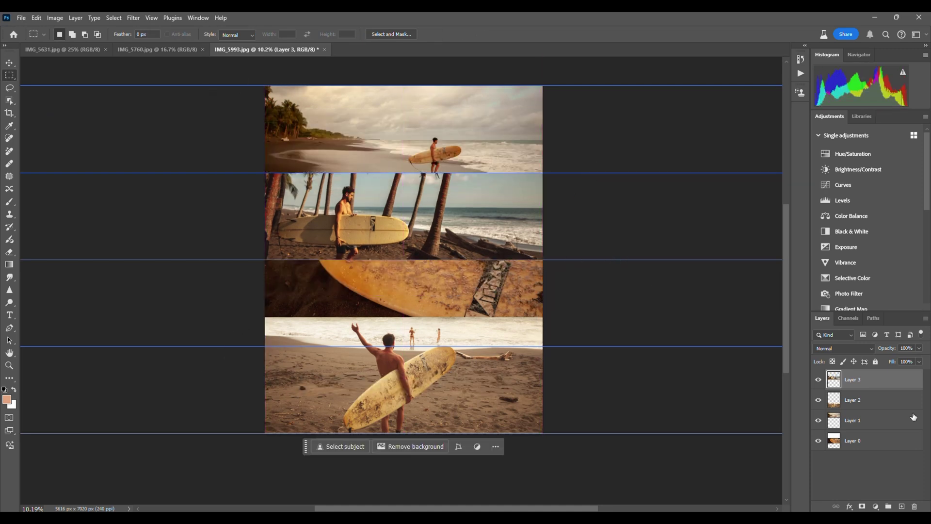
Step: Shift the beach photo up in the top row and the waving surfer photo down into the bottom row
left_click(875, 423)
key("v")
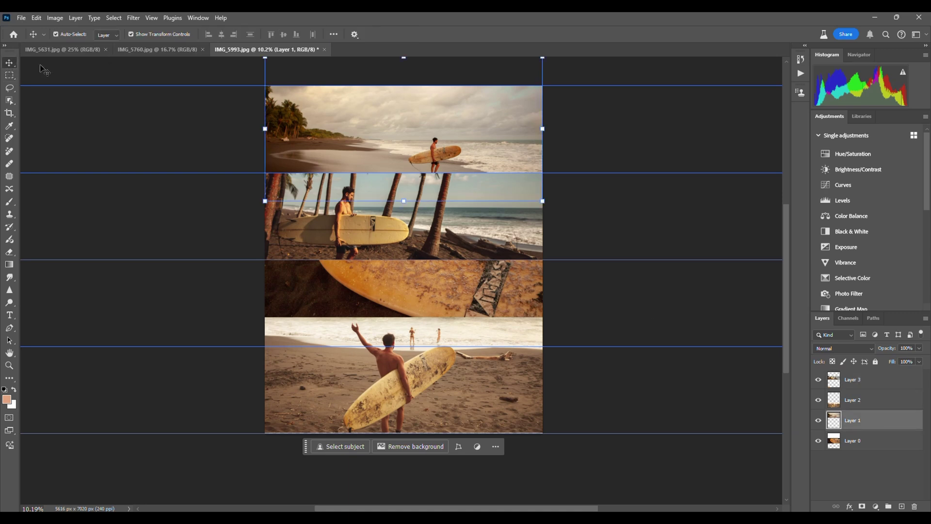
left_click_drag(405, 134, 405, 122)
key("alt+bracketleft")
left_click(866, 420)
left_click(866, 405)
left_click_drag(380, 402, 380, 429)
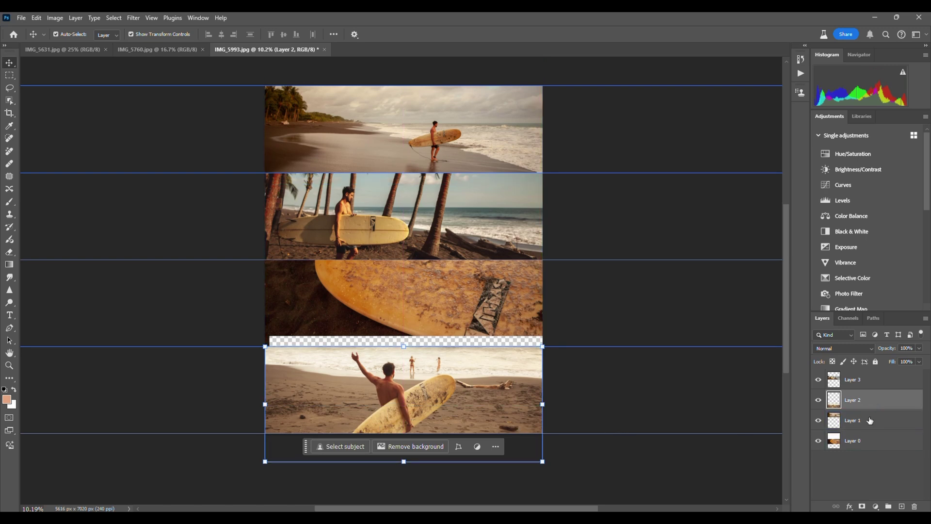
Step: Move the surfboard photo (Layer 0) down to fill the third row without a gap
left_click(868, 440)
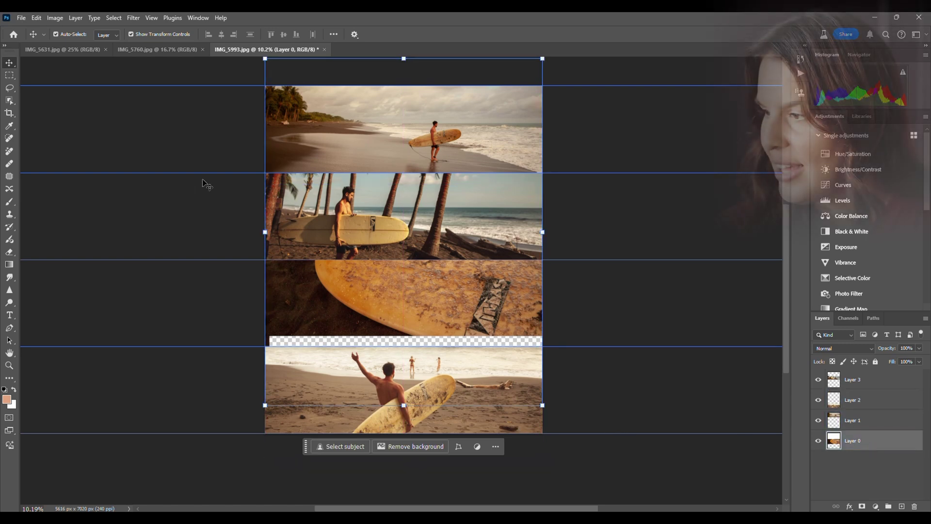
left_click_drag(385, 312, 388, 341)
left_click(640, 457)
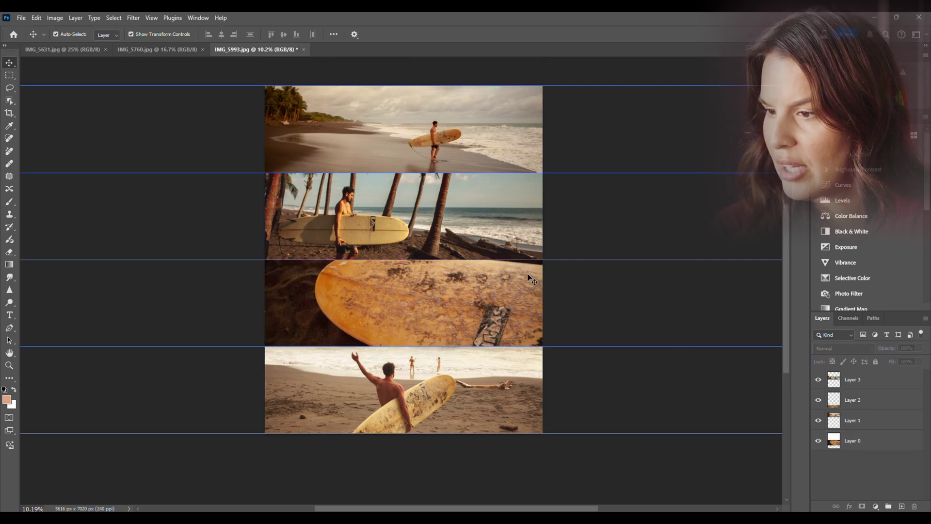
left_click(134, 17)
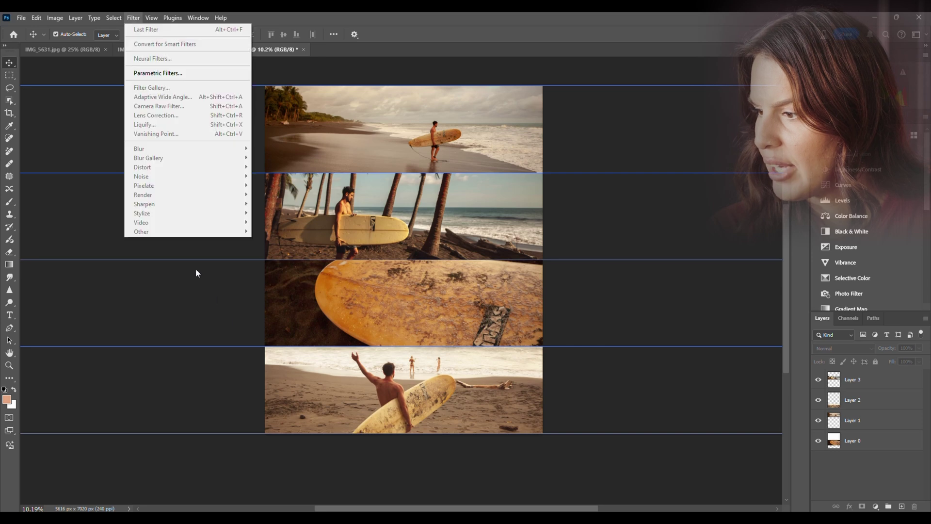
Step: Turn off View > Extras to hide the guides and zoom in on the four-row collage
left_click(152, 18)
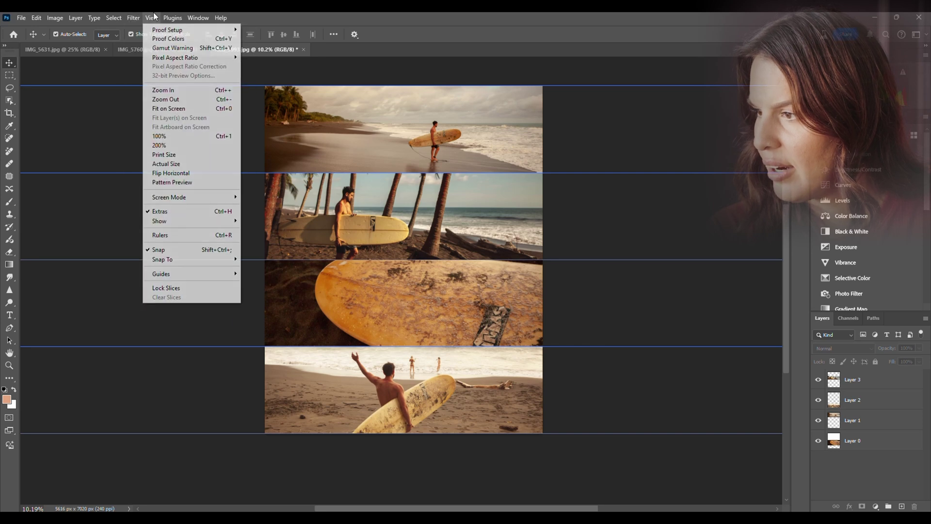
left_click(200, 249)
scroll(632, 331, "up", 3)
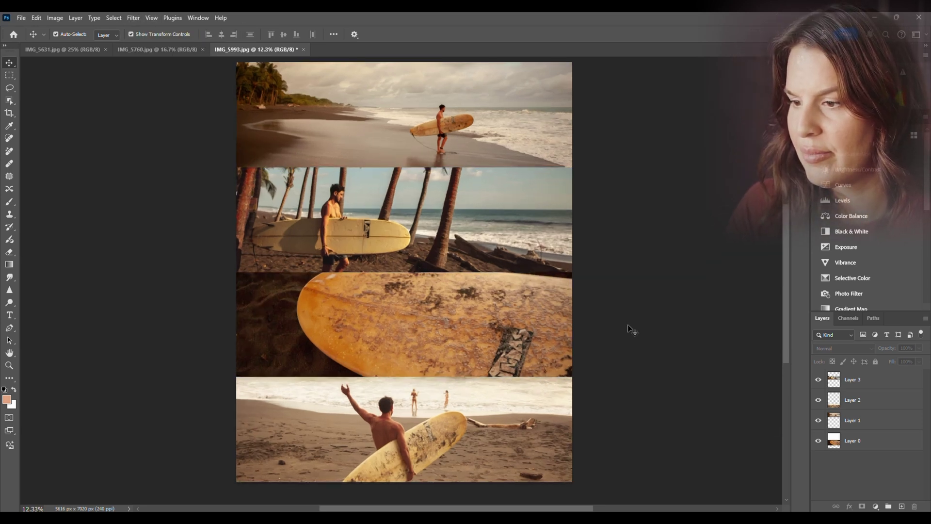